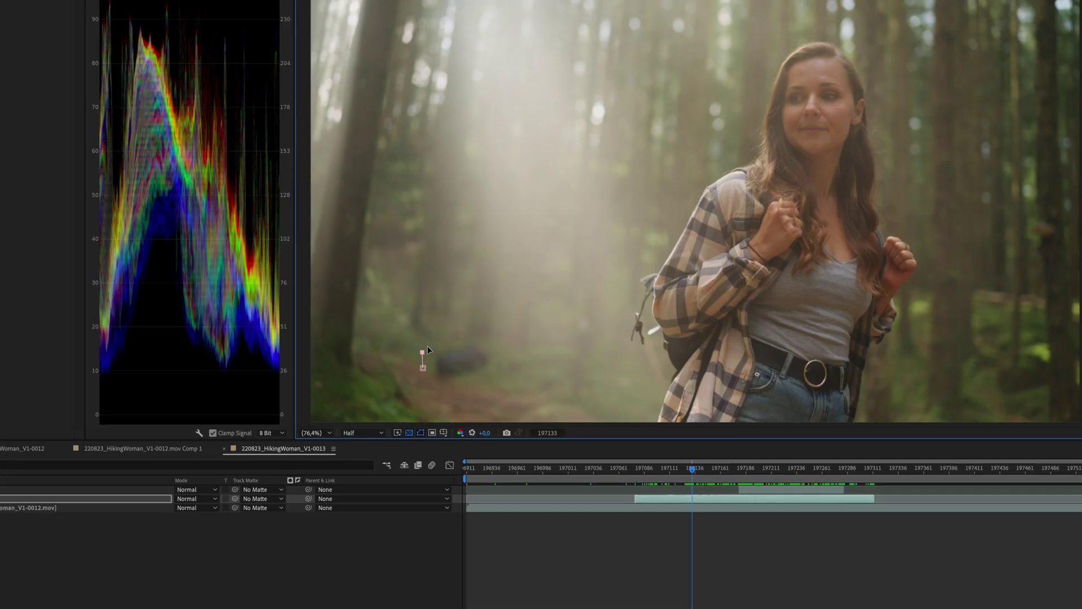
- Draw a closed six-point mask path with the Pen tool around the woman
left_click(430, 363)
left_click(430, 349)
left_click(454, 337)
left_click(483, 335)
left_click(504, 340)
left_click(506, 366)
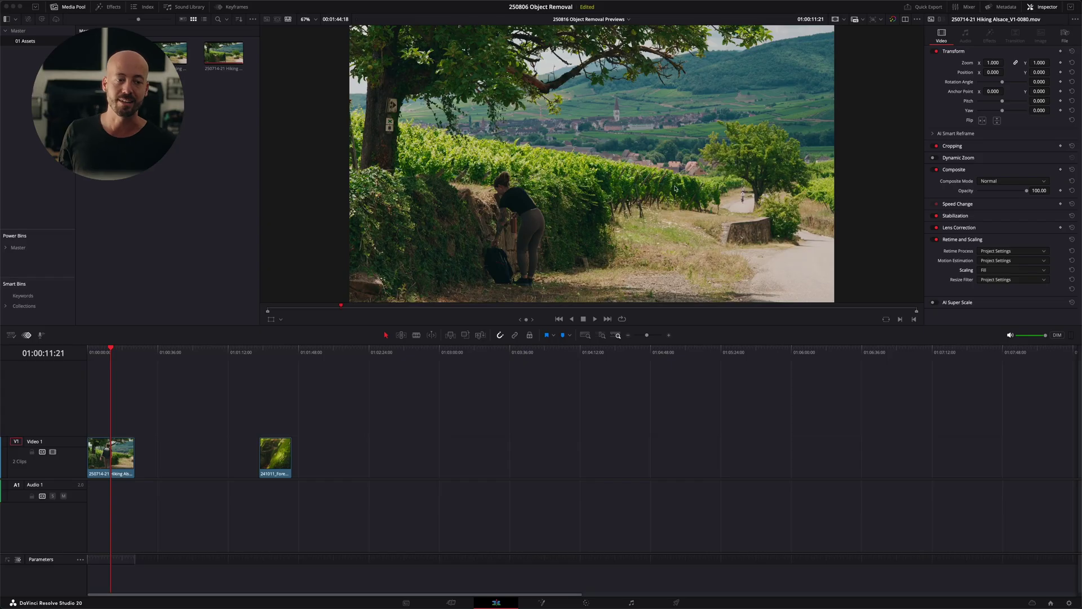
left_click_drag(381, 313, 275, 326)
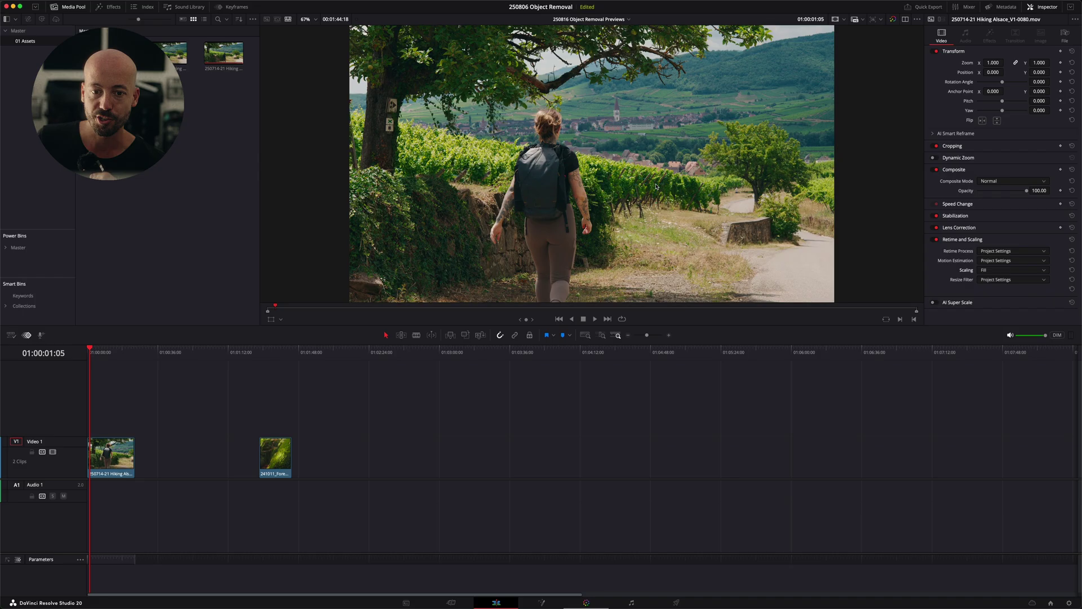
- On the Color page, connect node 01 and apply Object Removal found by searching 'obj'
key("shift+6")
left_click_drag(805, 123, 788, 189)
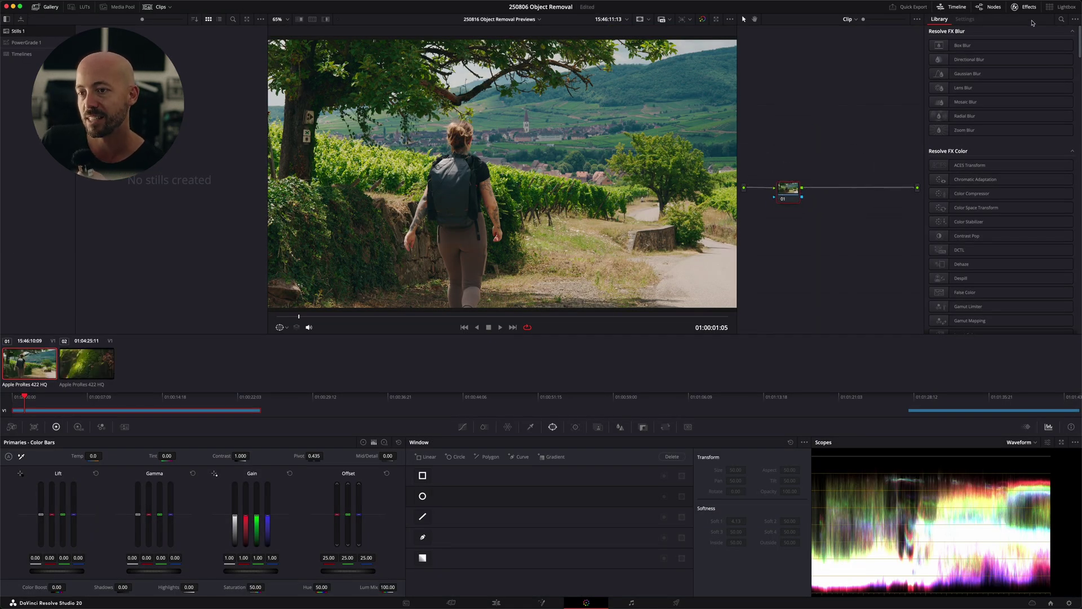
left_click(1061, 21)
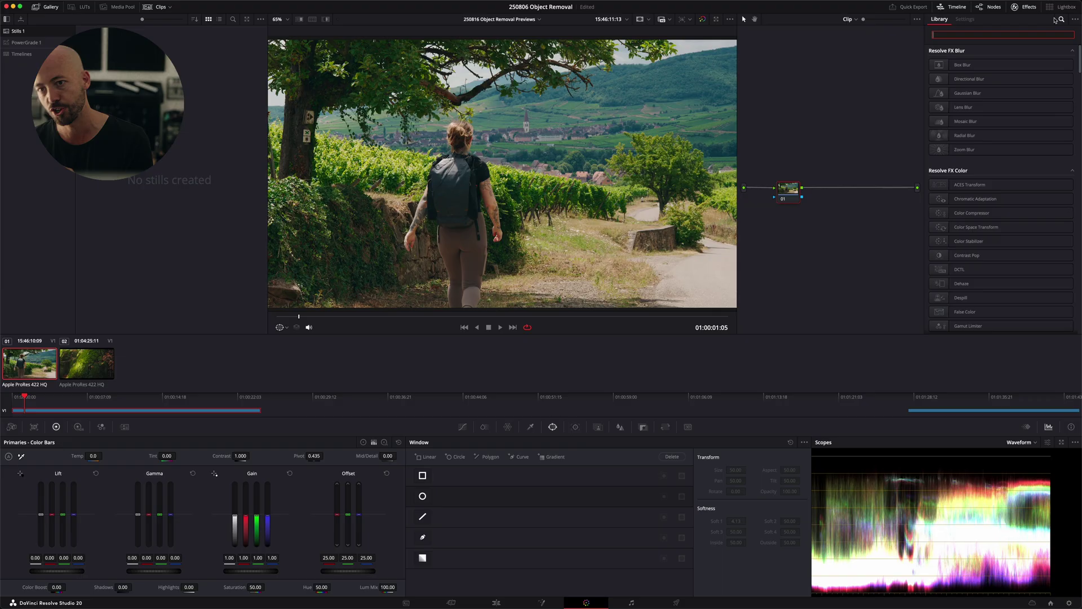
type("obj")
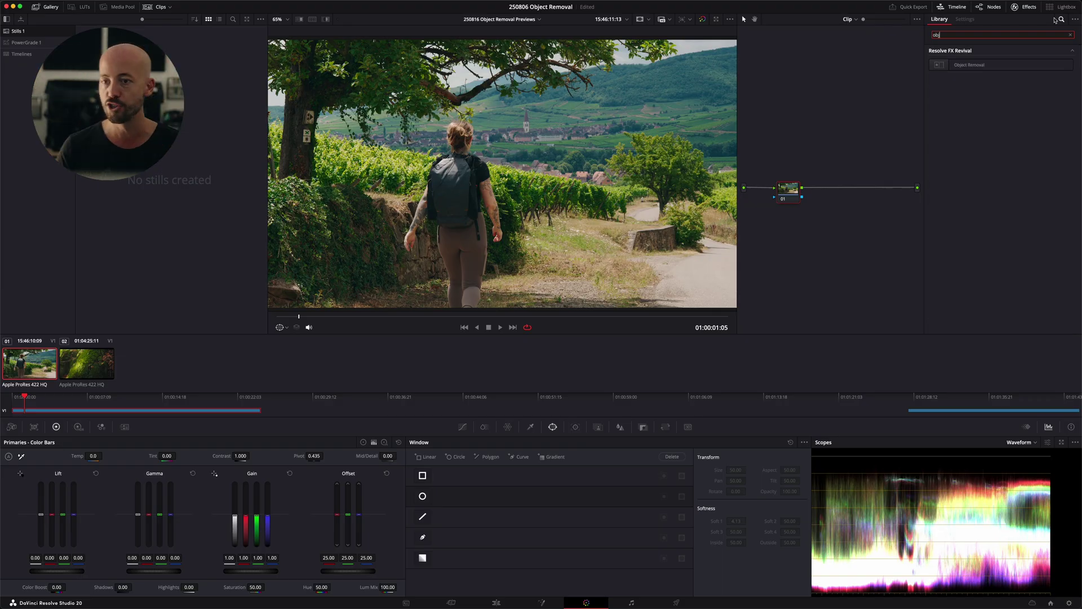
left_click_drag(970, 65, 789, 197)
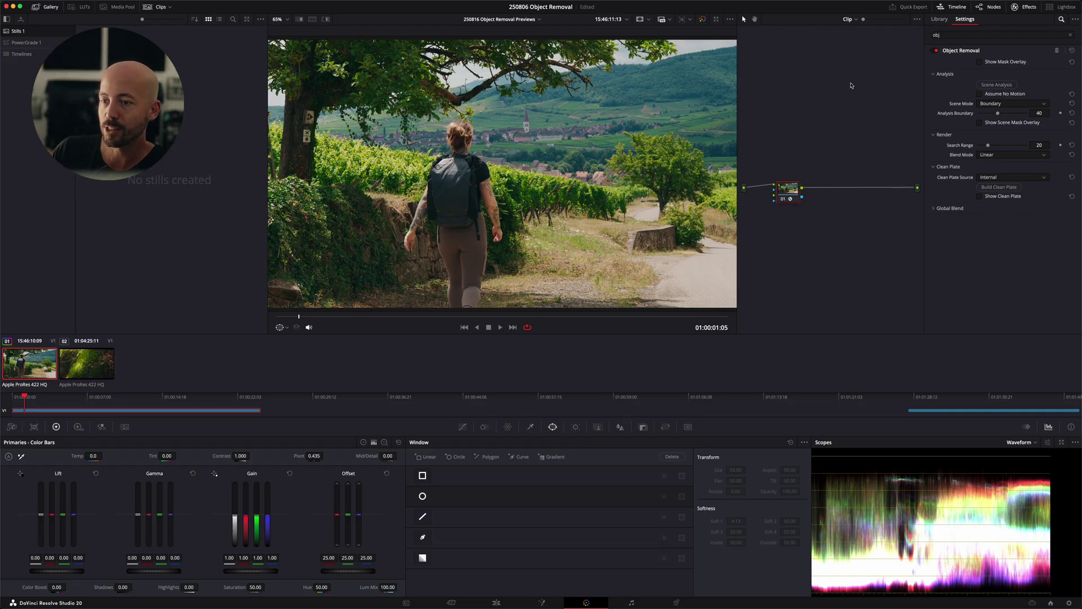
- Draw a freehand Curve window around the sign on the left tree trunk
left_click(523, 456)
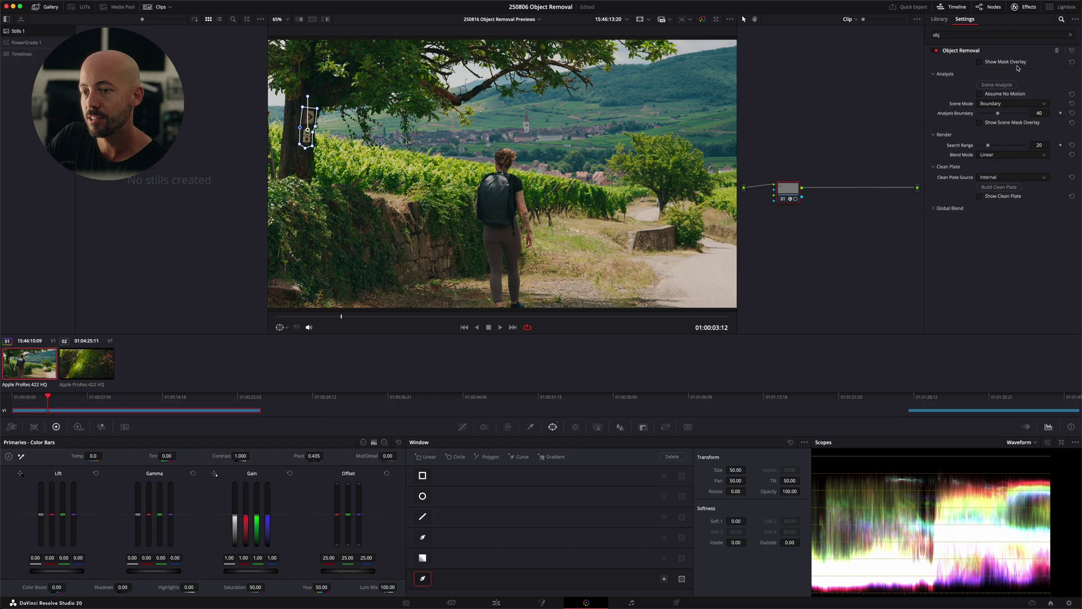
- Run Scene Analysis and Build Clean Plate for the masked tree-trunk sign
left_click(996, 86)
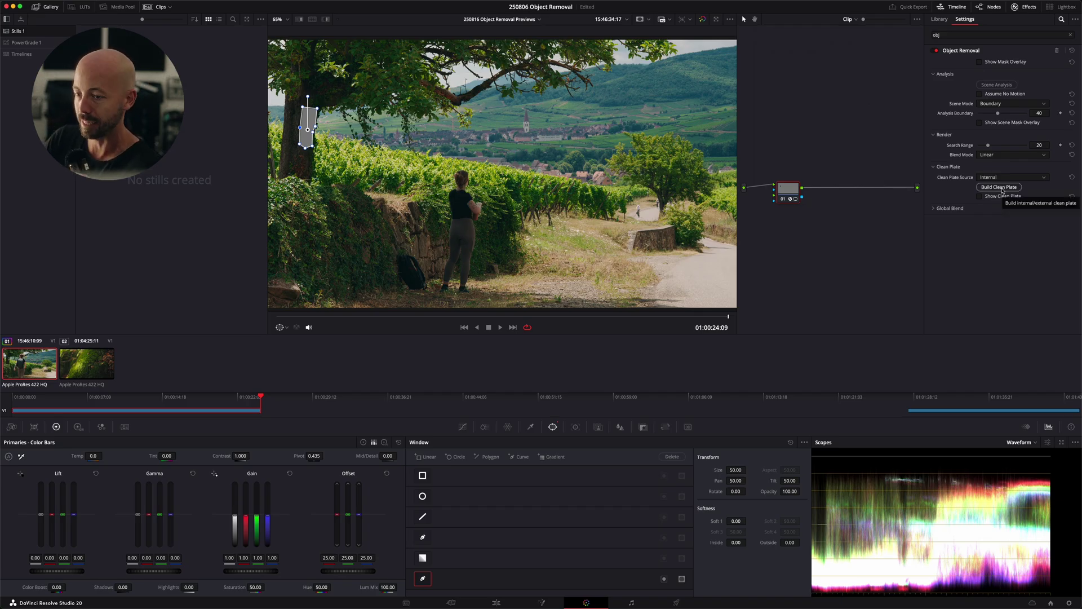
left_click(1003, 191)
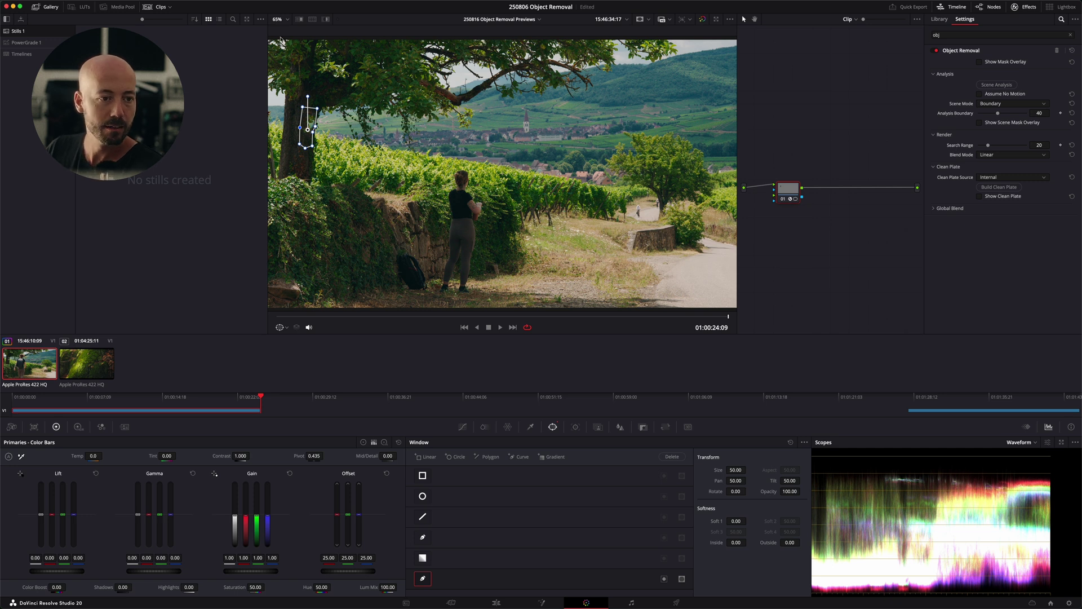
left_click(278, 20)
- View the frame at 100% and drag the mask's corner points tight around the sign
left_click(293, 80)
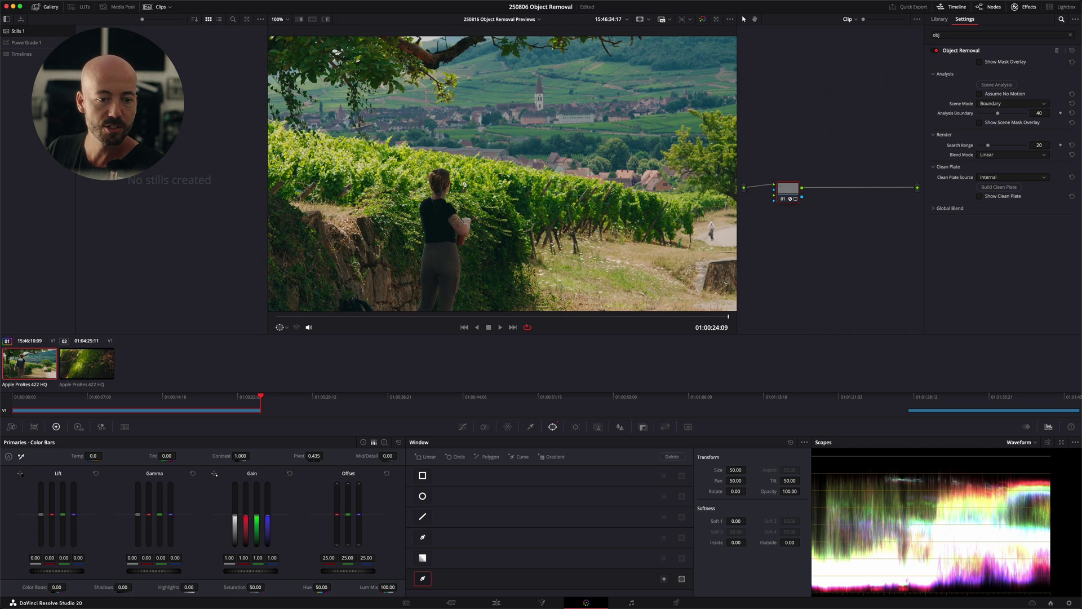
scroll(434, 195, "up", 5)
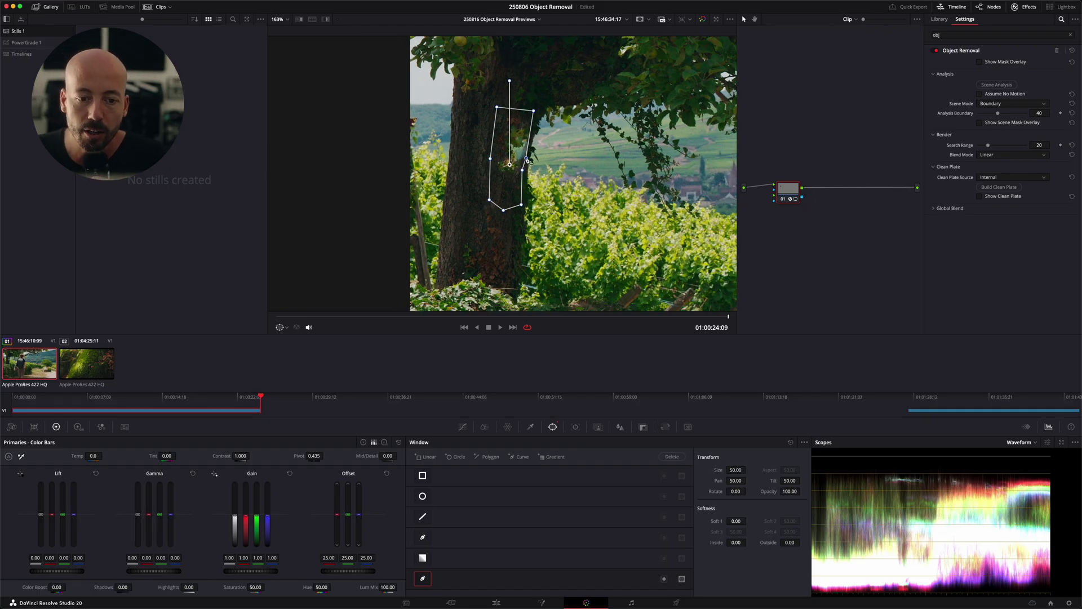
left_click_drag(531, 113, 529, 115)
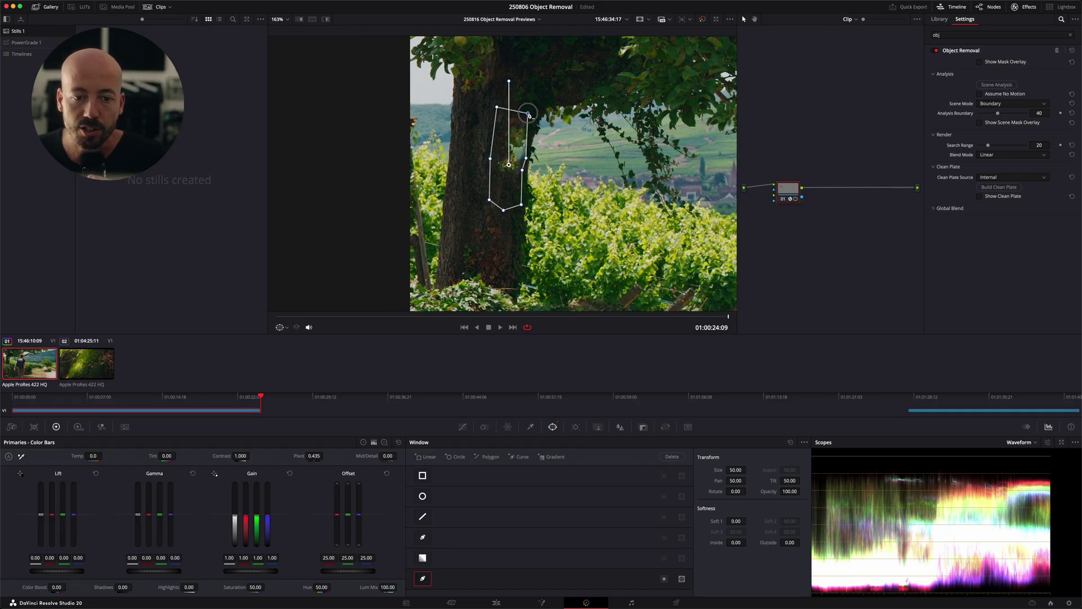
left_click_drag(527, 158, 521, 158)
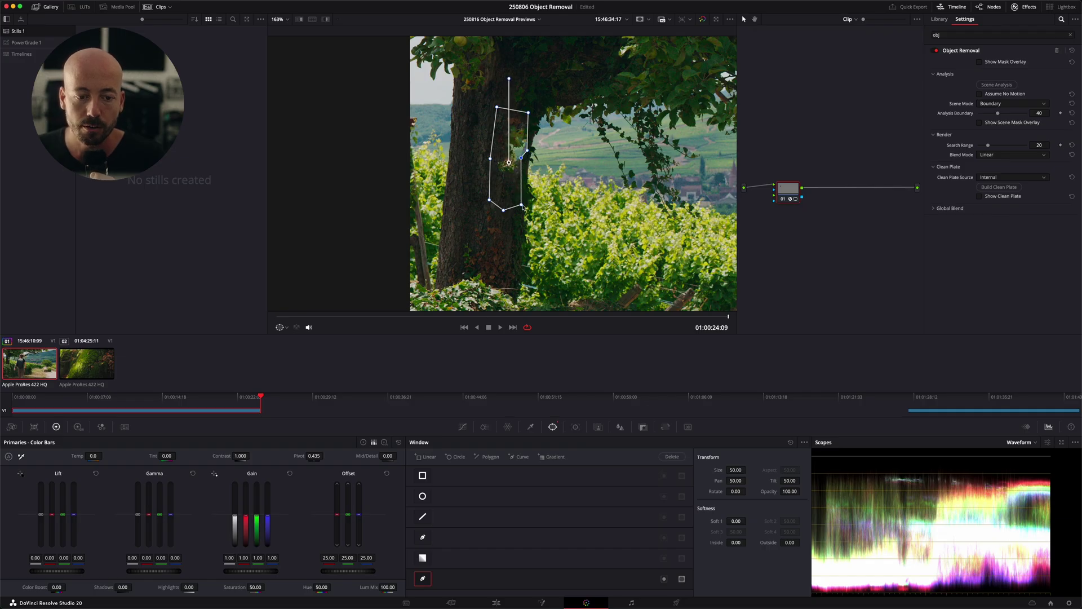
left_click_drag(523, 207, 494, 197)
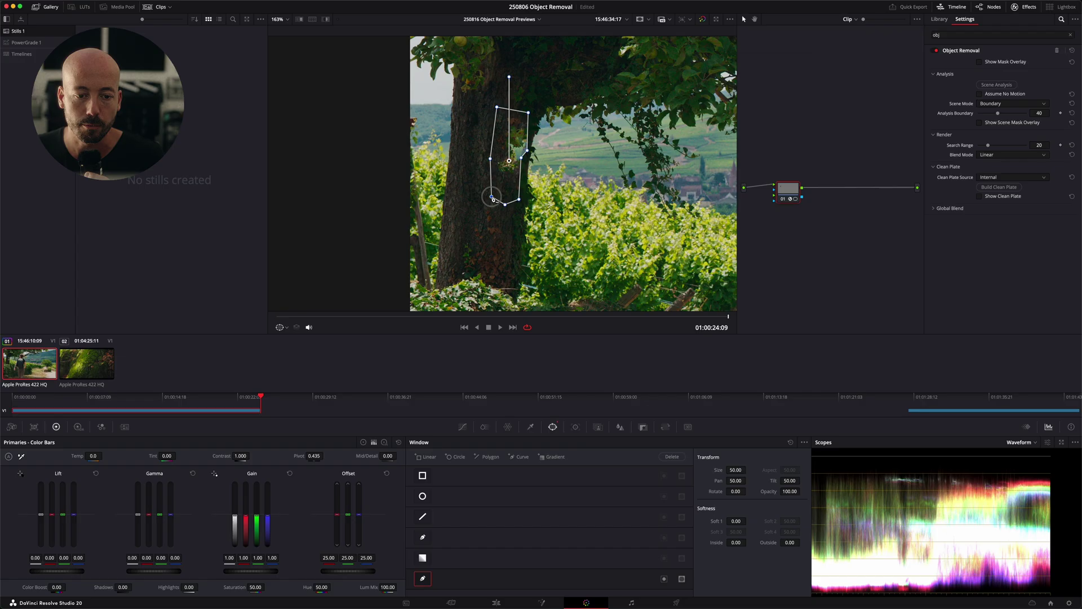
left_click_drag(491, 158, 496, 161)
left_click_drag(496, 106, 500, 111)
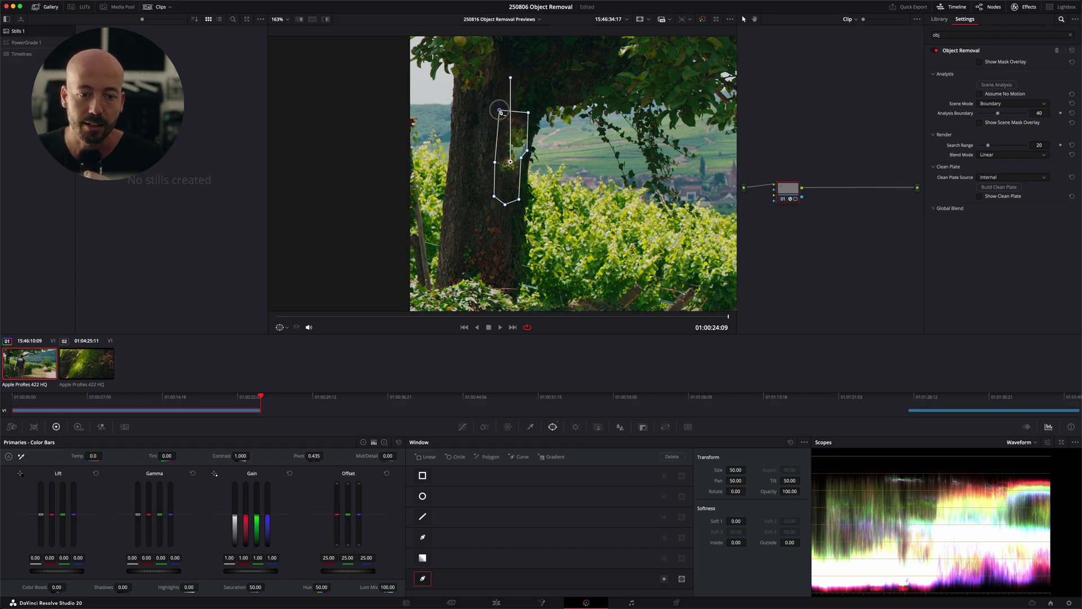
- Rerun Scene Analysis and Build Clean Plate with the tighter mask, then set the viewer to Fit
left_click(1003, 86)
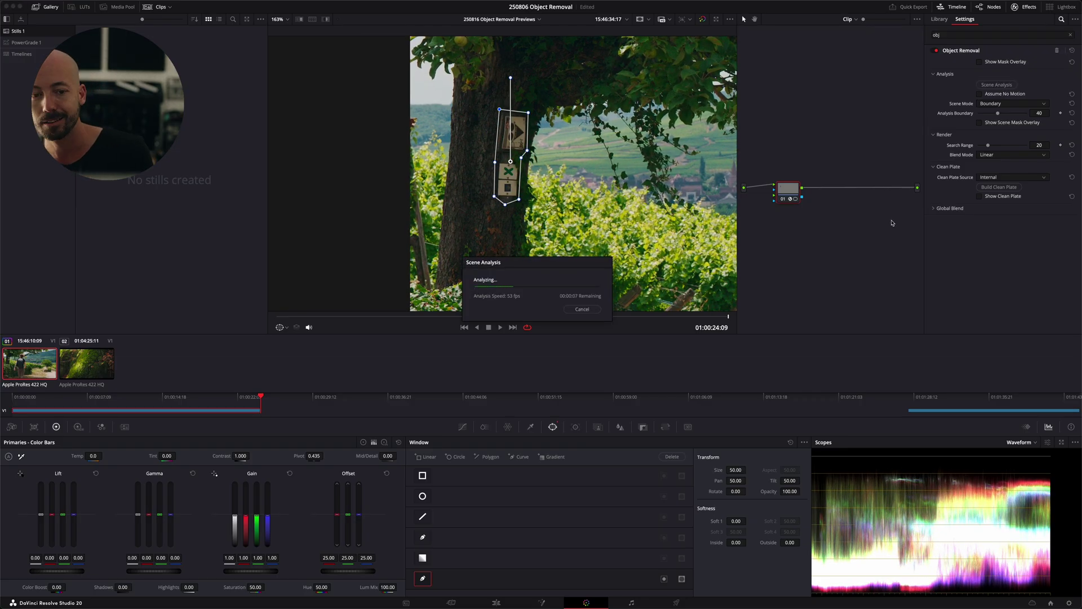
left_click(1002, 188)
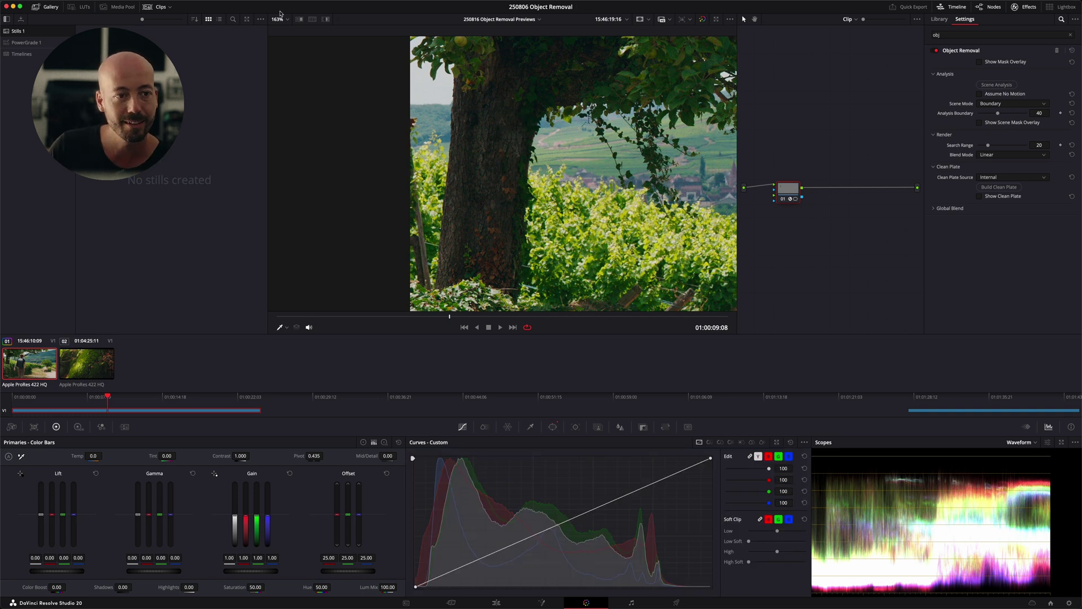
left_click(280, 18)
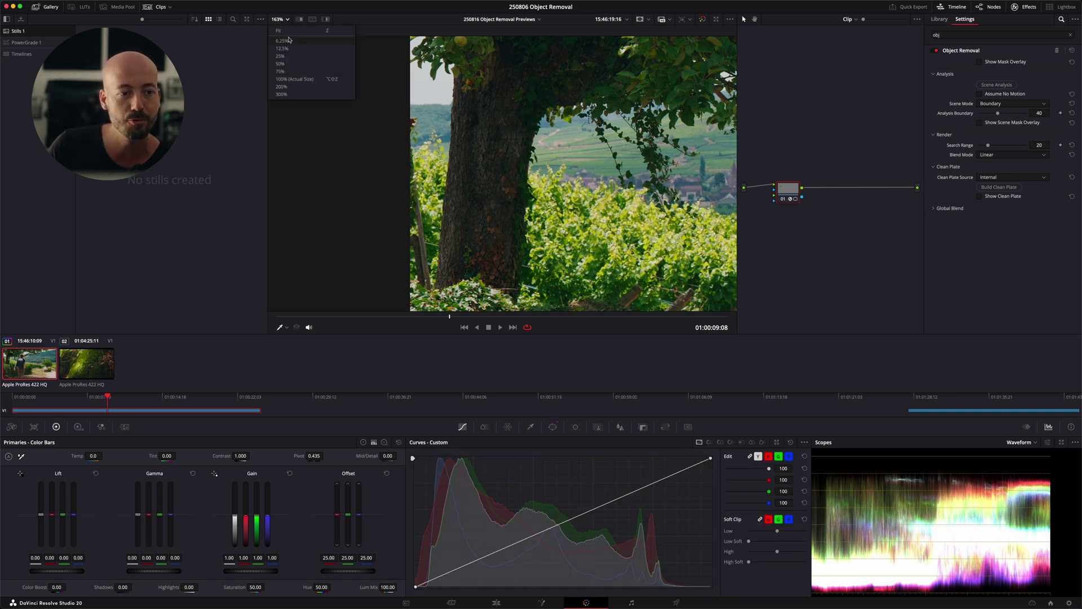
left_click(287, 31)
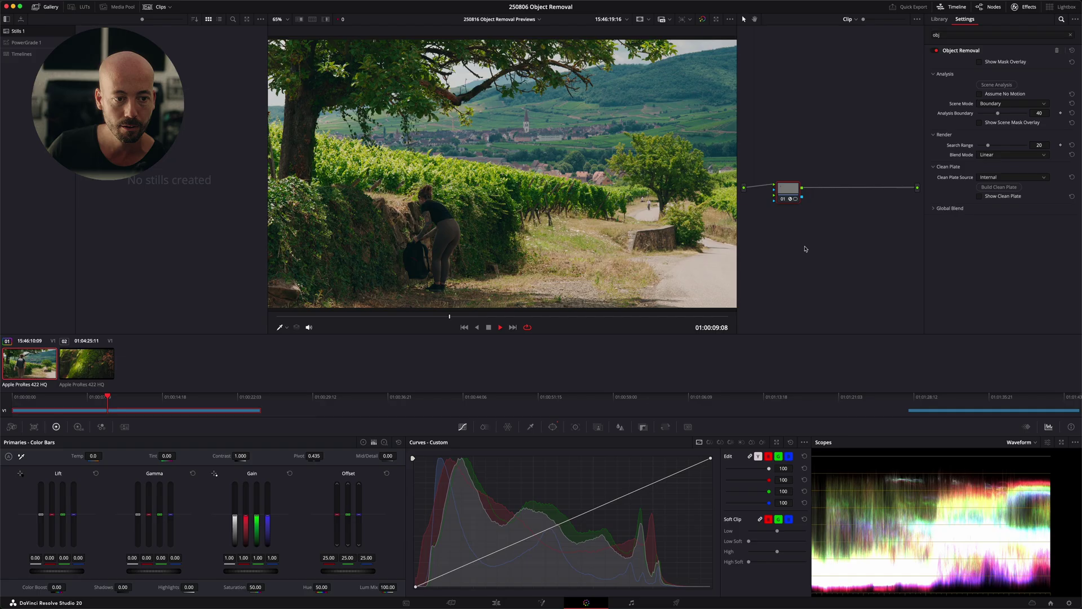
- Play back the cleaned hiking clip to confirm the trunk sign is gone
key("space")
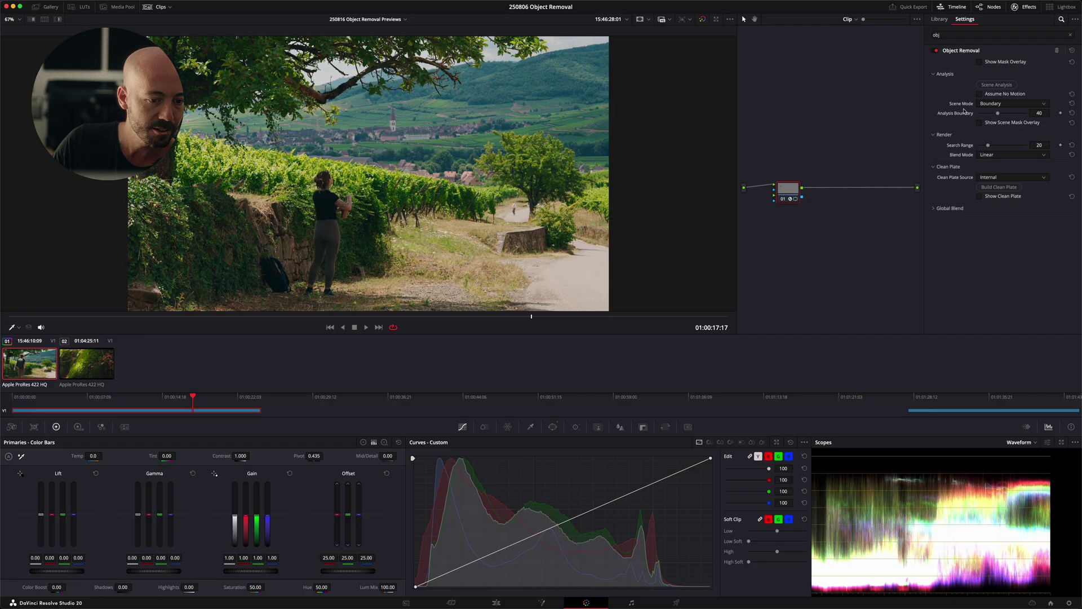
- Select the moss clip, scrub to a clean frame, and trim its start to the playhead on the Edit page
left_click(83, 361)
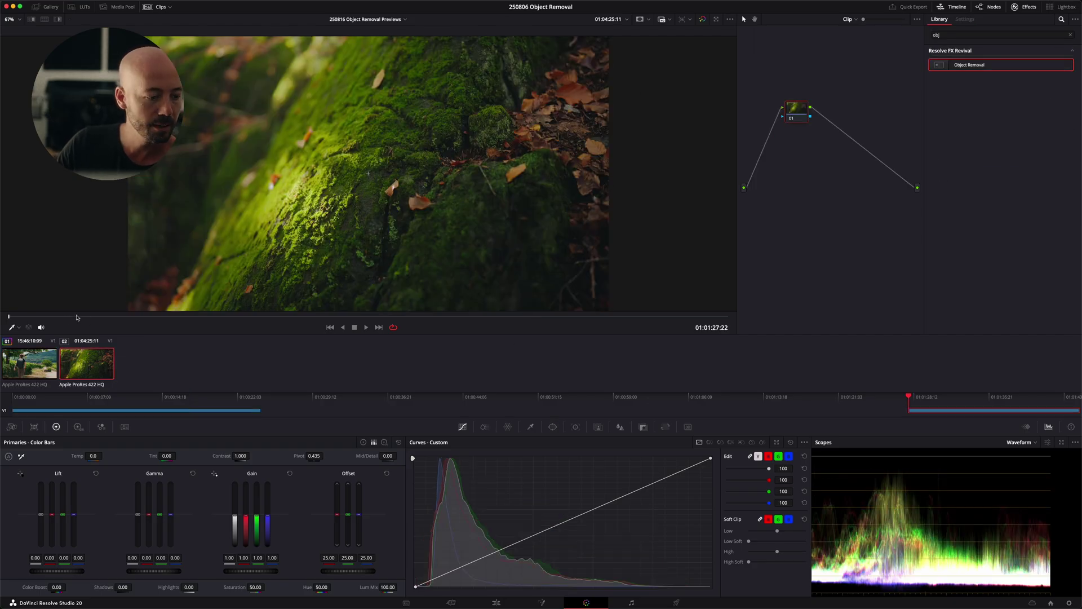
left_click_drag(77, 318, 160, 335)
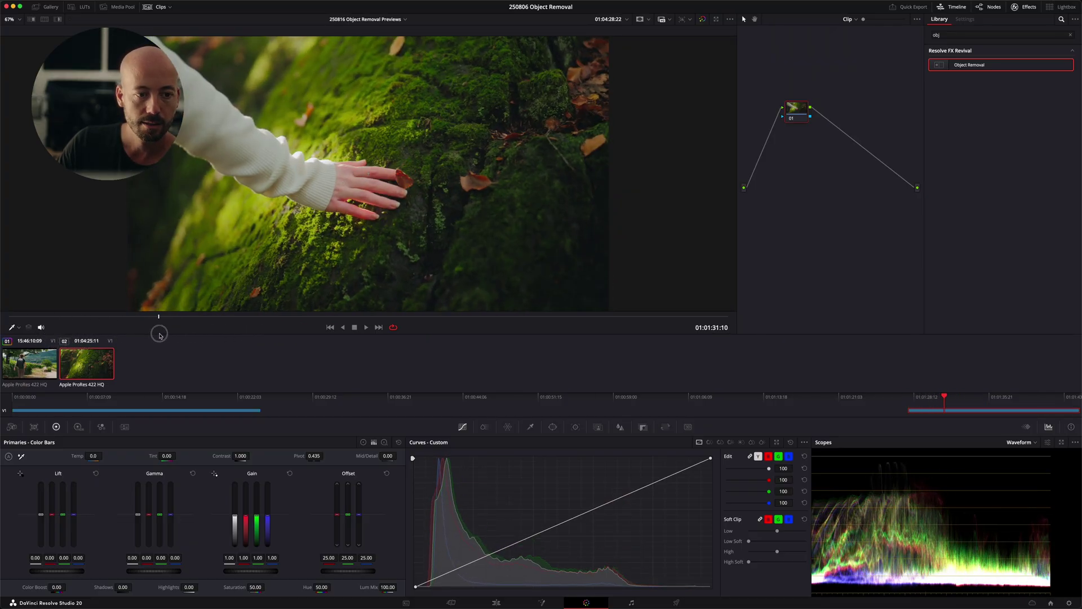
left_click(499, 601)
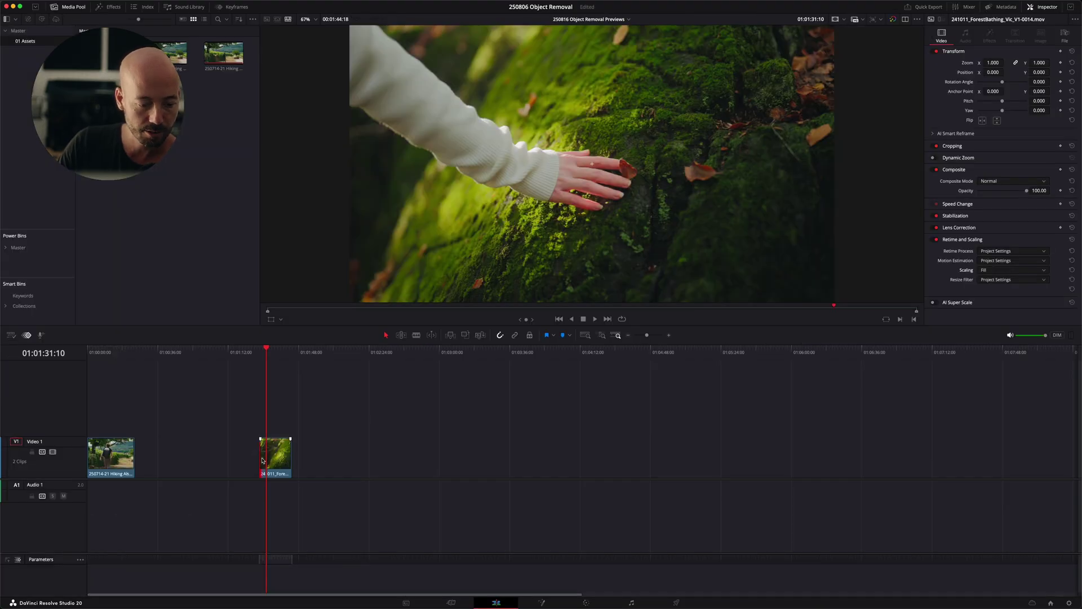
left_click_drag(261, 458, 267, 458)
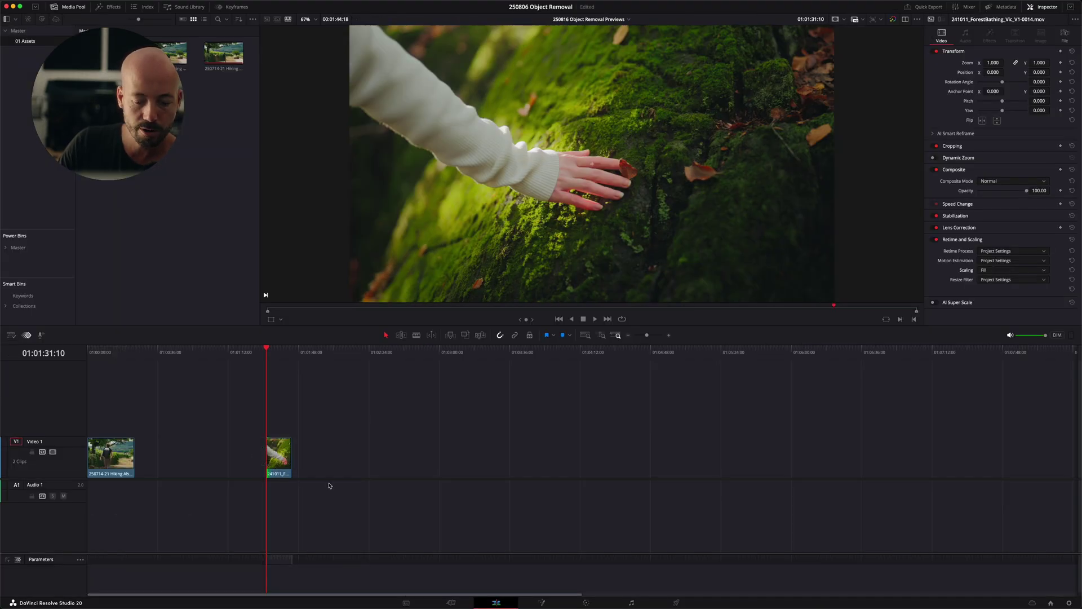
- Review the moss clip on the Color page and draw a freeform Curve window around the leaf
left_click(586, 602)
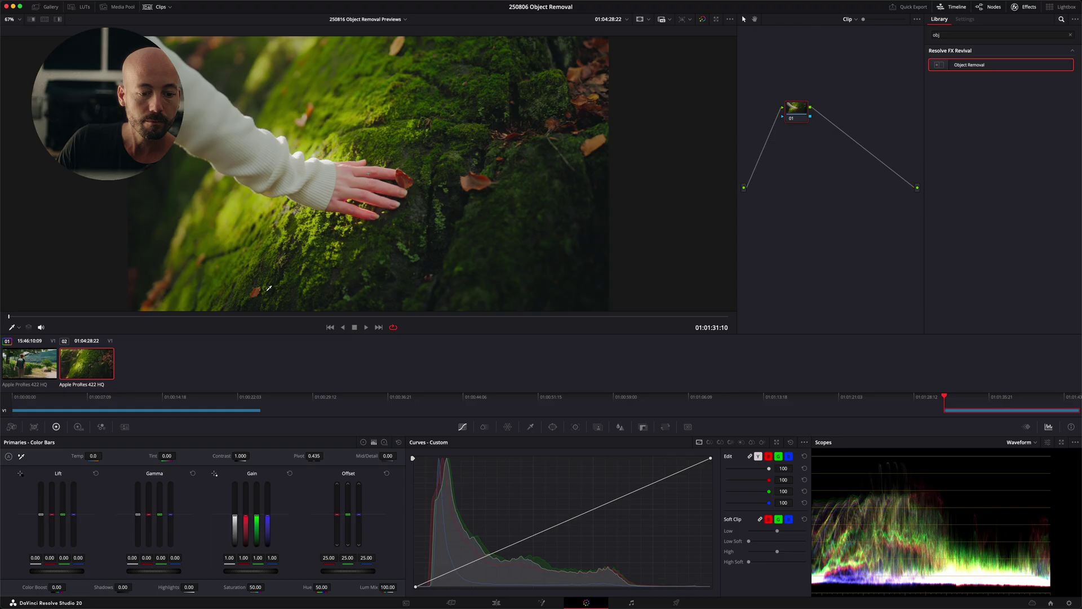
key("space")
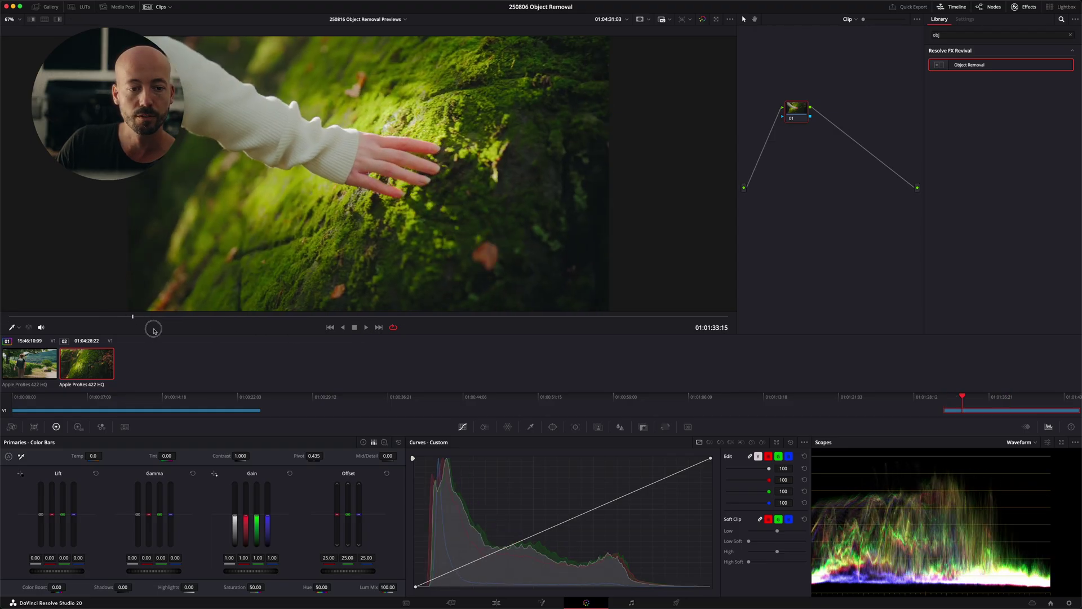
key("j")
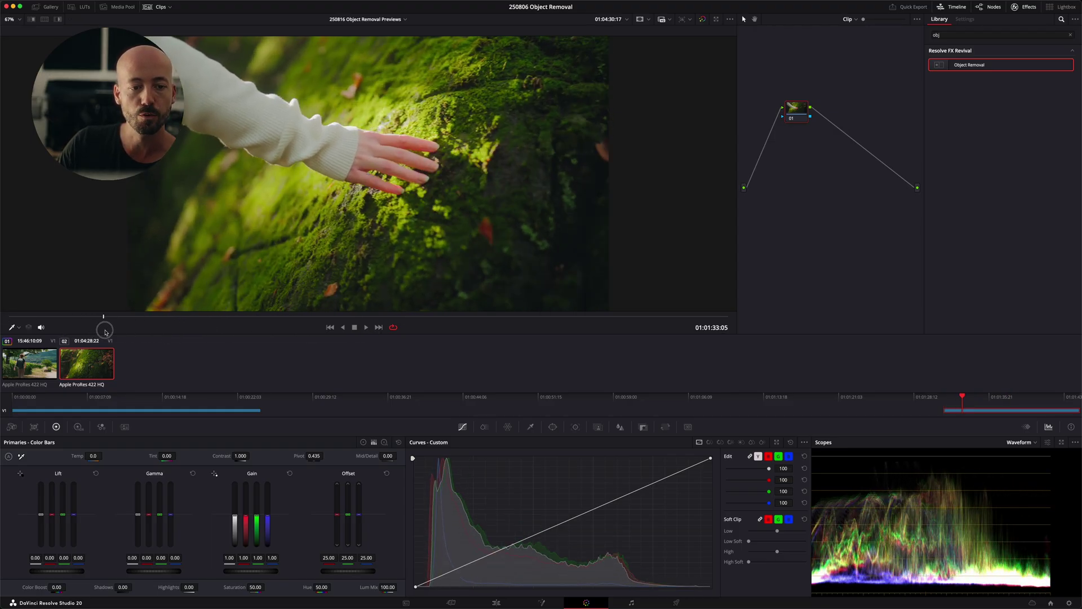
left_click_drag(797, 112, 813, 162)
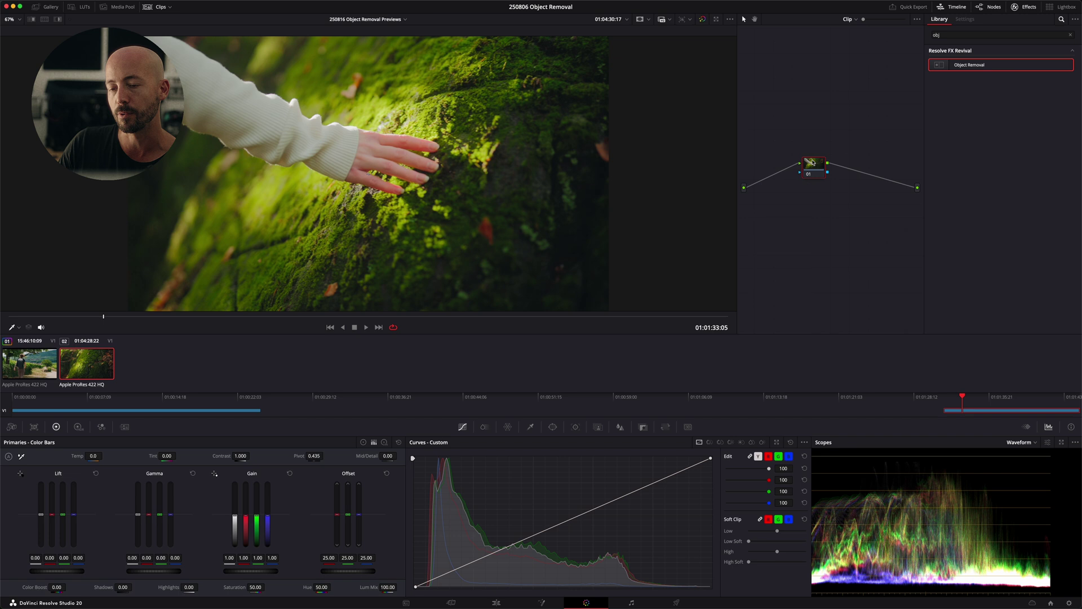
left_click(554, 427)
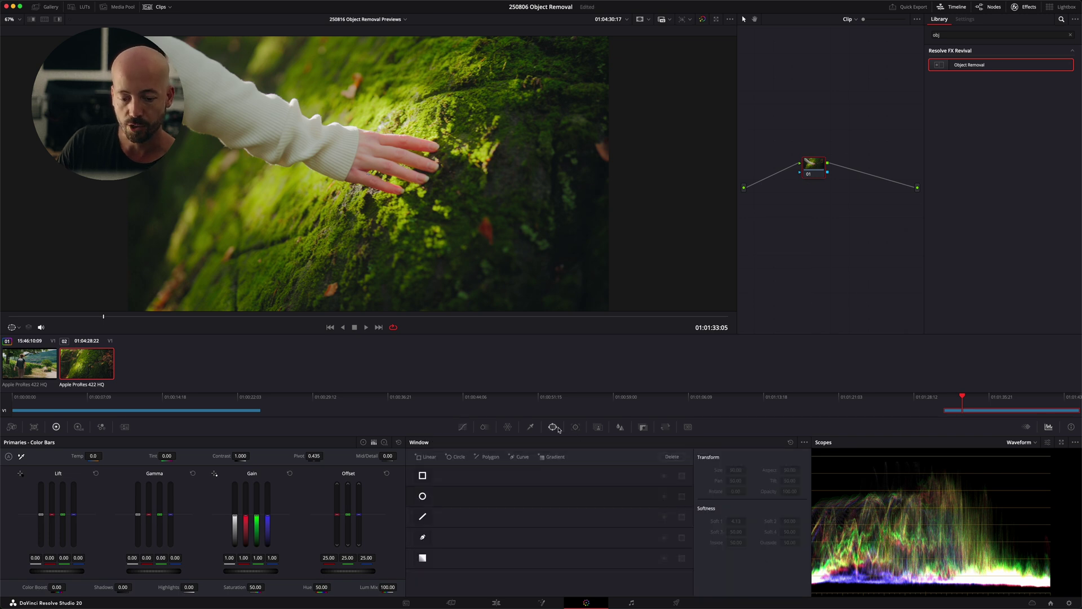
left_click(424, 538)
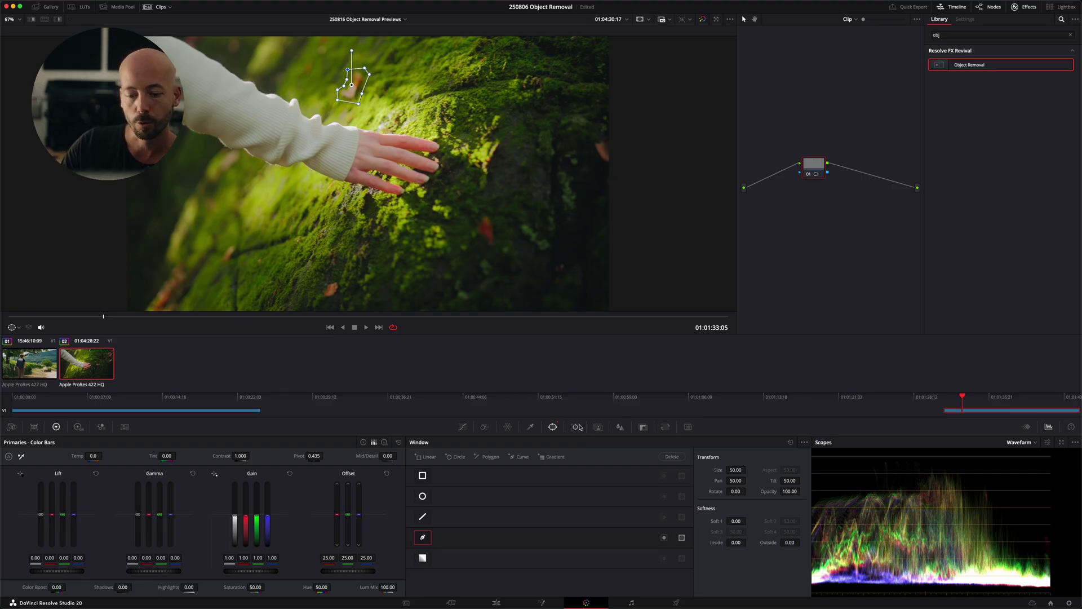
- Track the leaf window forward through the moss clip and apply Object Removal to node 01
left_click(577, 427)
left_click(451, 456)
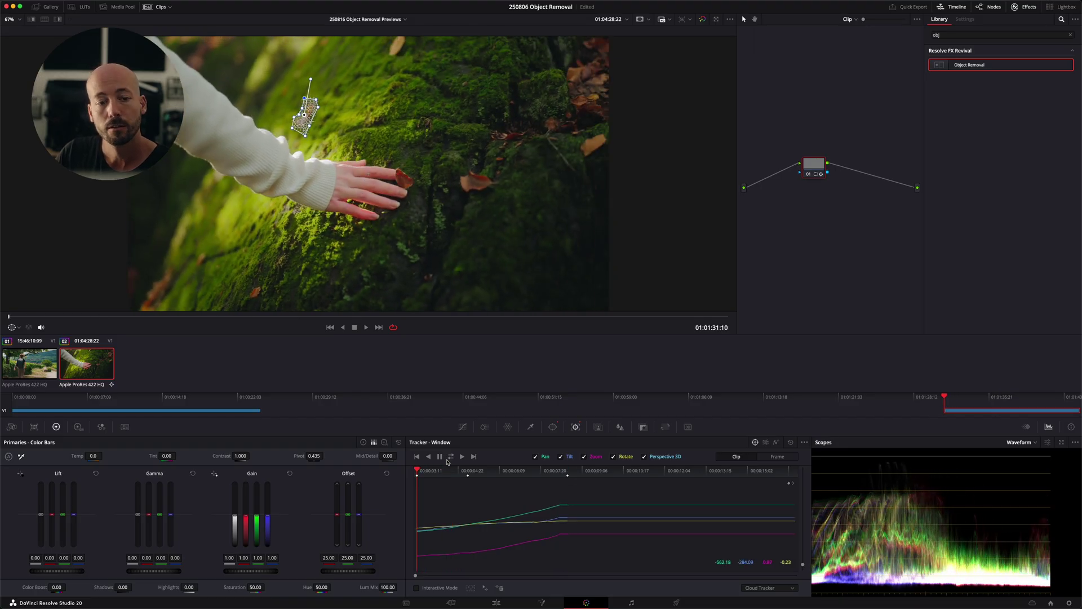
left_click_drag(134, 319, 90, 330)
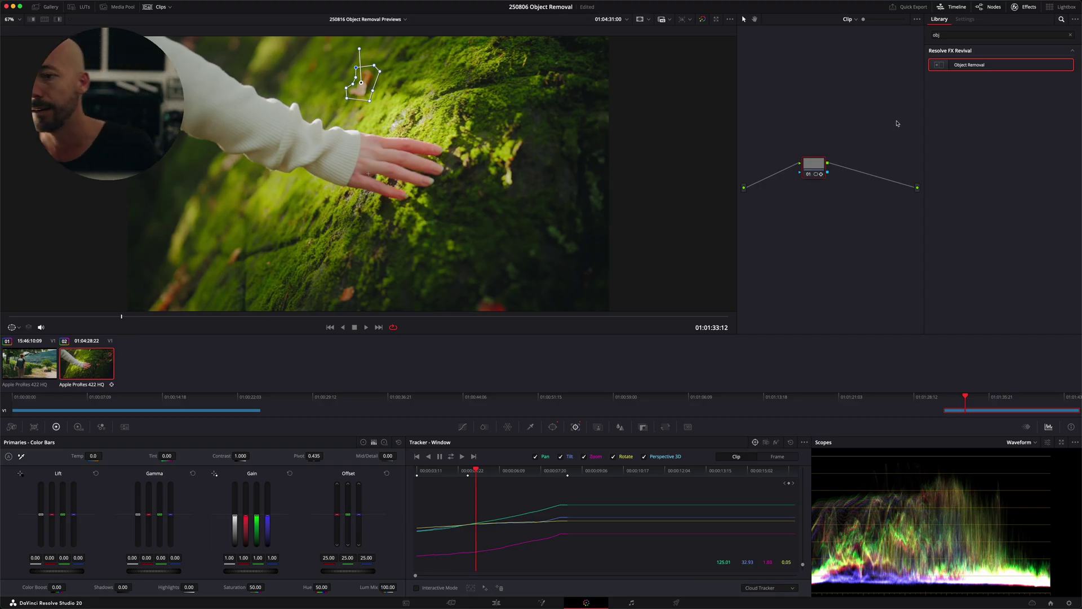
left_click_drag(962, 74, 821, 165)
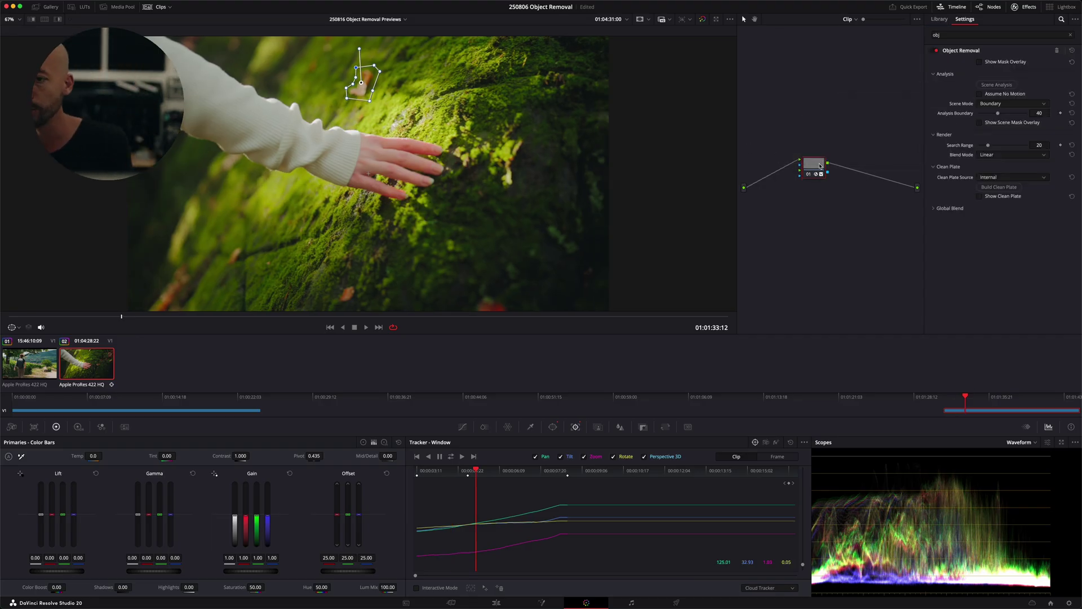
- Run Object Removal's Scene Analysis on the moss clip, then scrub back to check the leaf mask
left_click(997, 84)
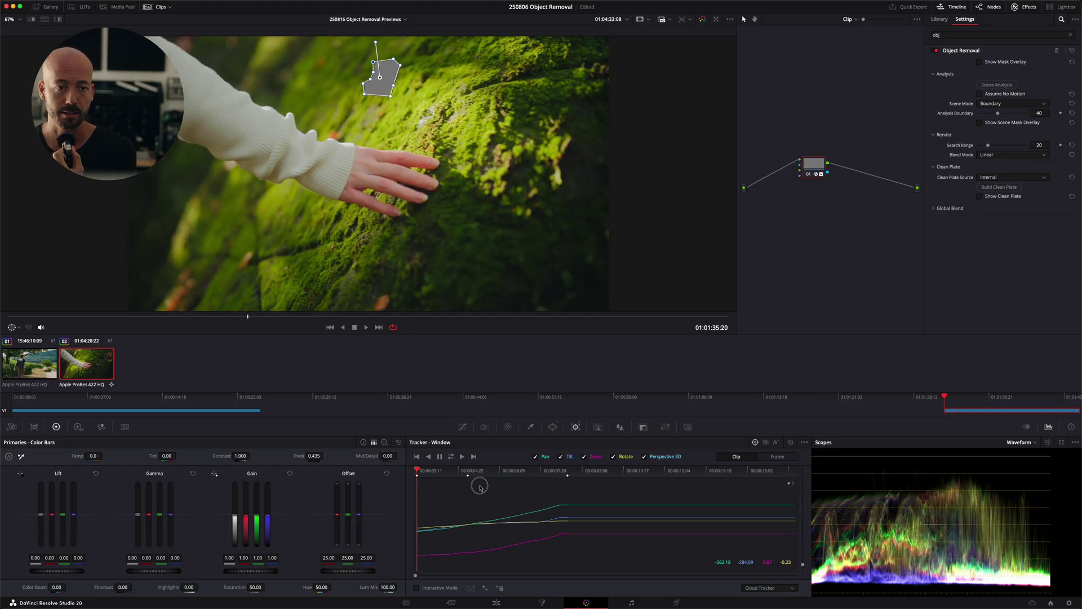
left_click_drag(483, 483, 499, 471)
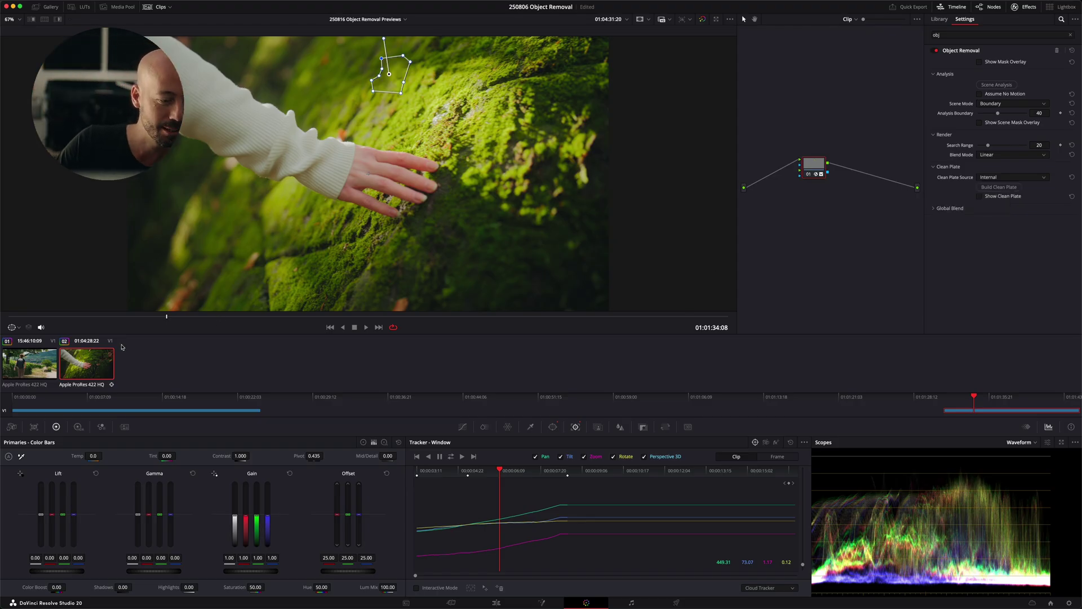
- Play back the cleaned clip, then feather the leaf window with Soft 1 at about 4.12
left_click(463, 427)
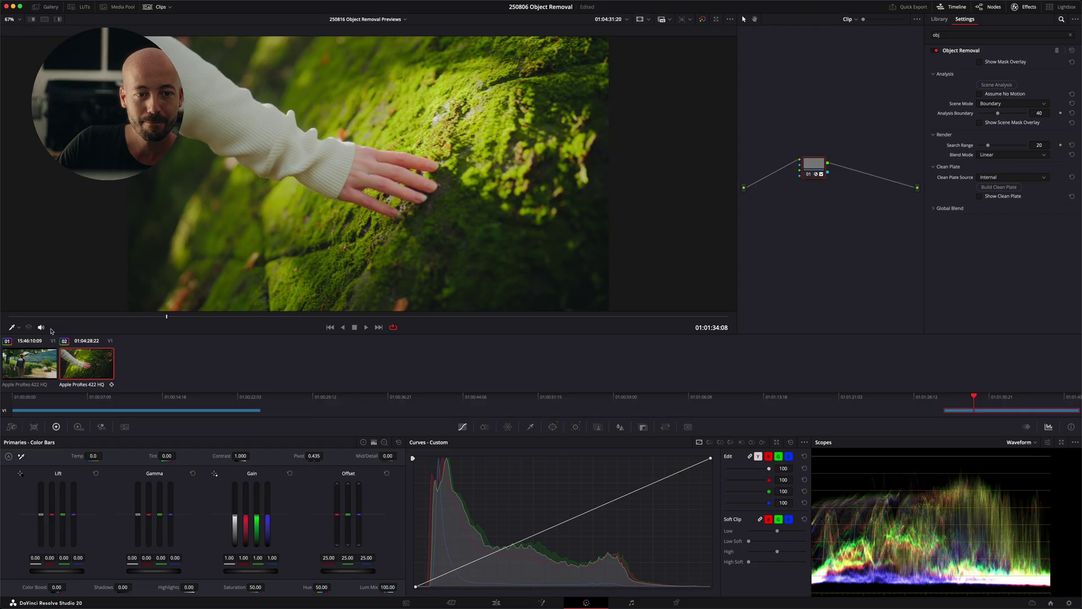
left_click_drag(9, 317, 1, 320)
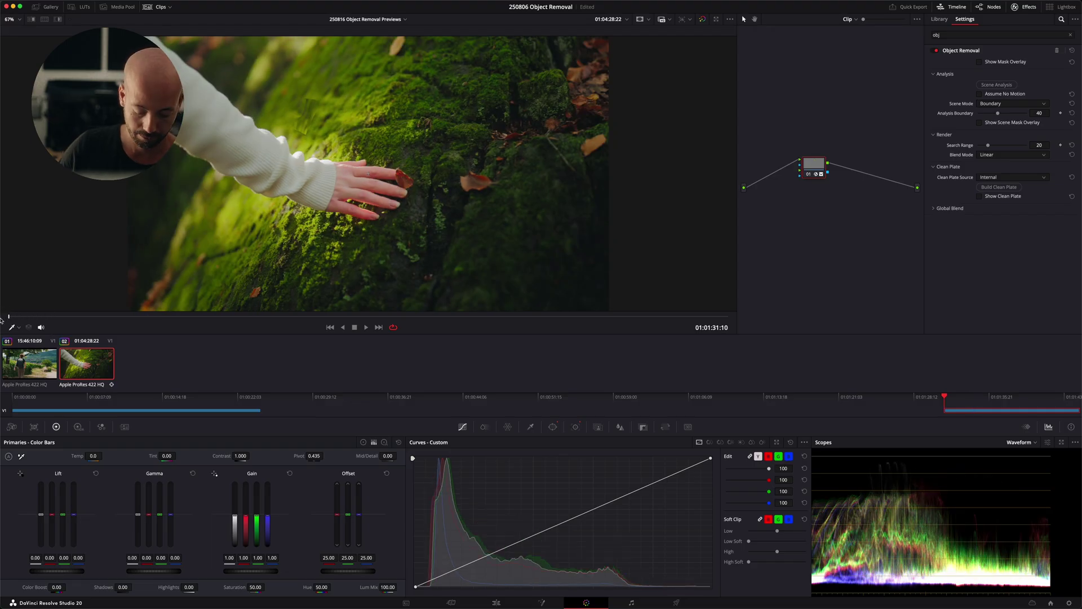
key("space")
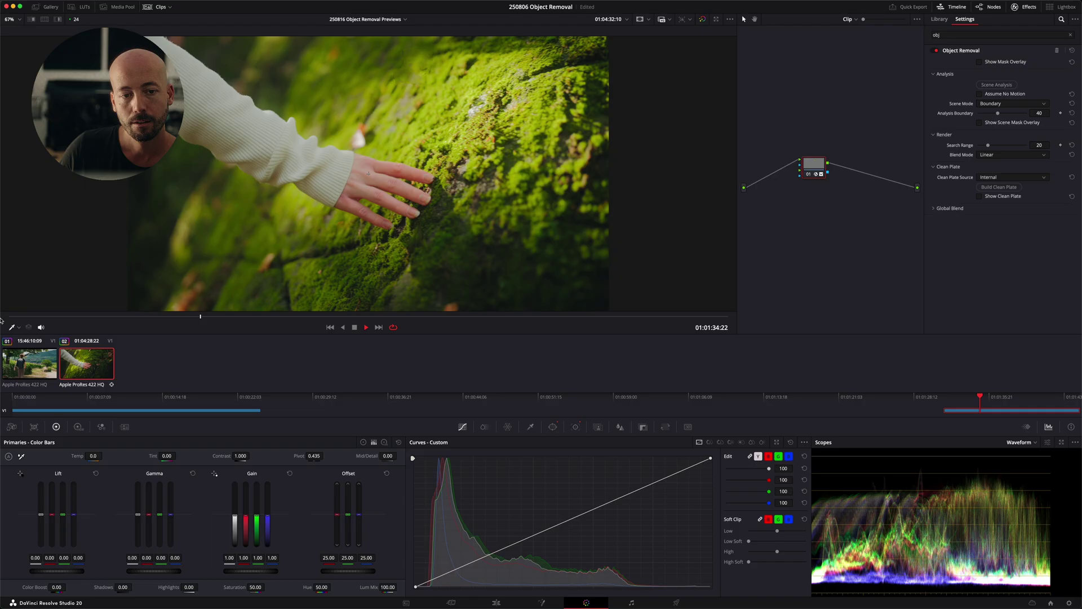
key("space")
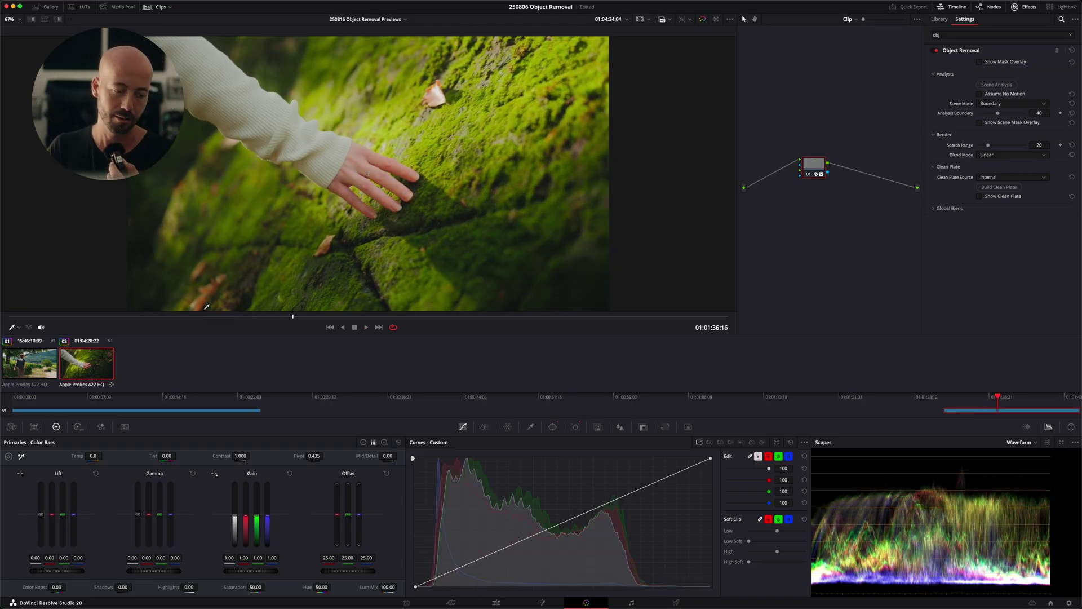
left_click_drag(136, 317, 132, 316)
left_click(554, 427)
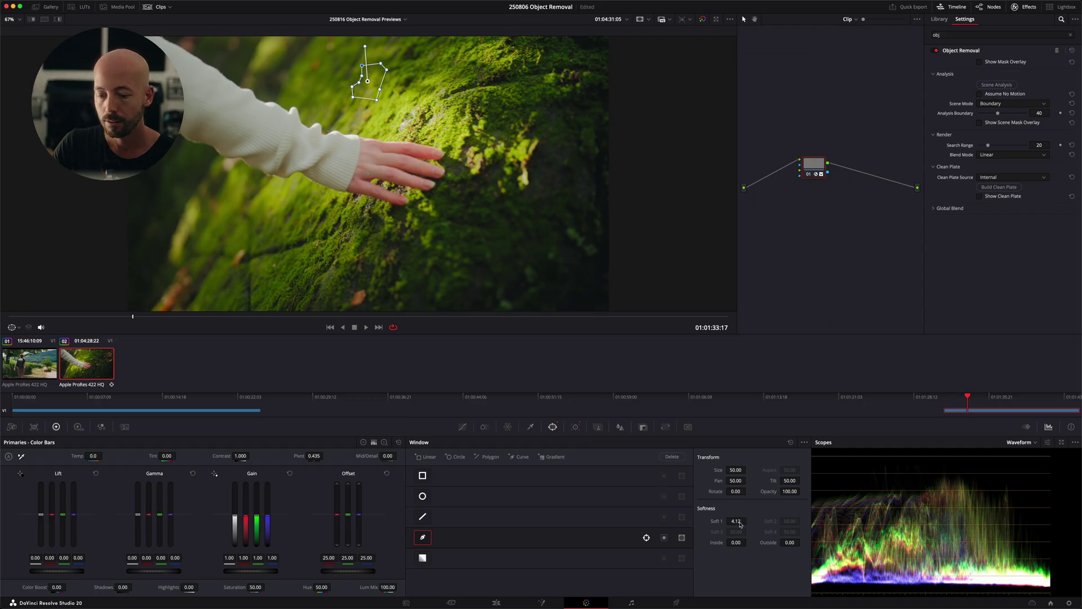
left_click(463, 427)
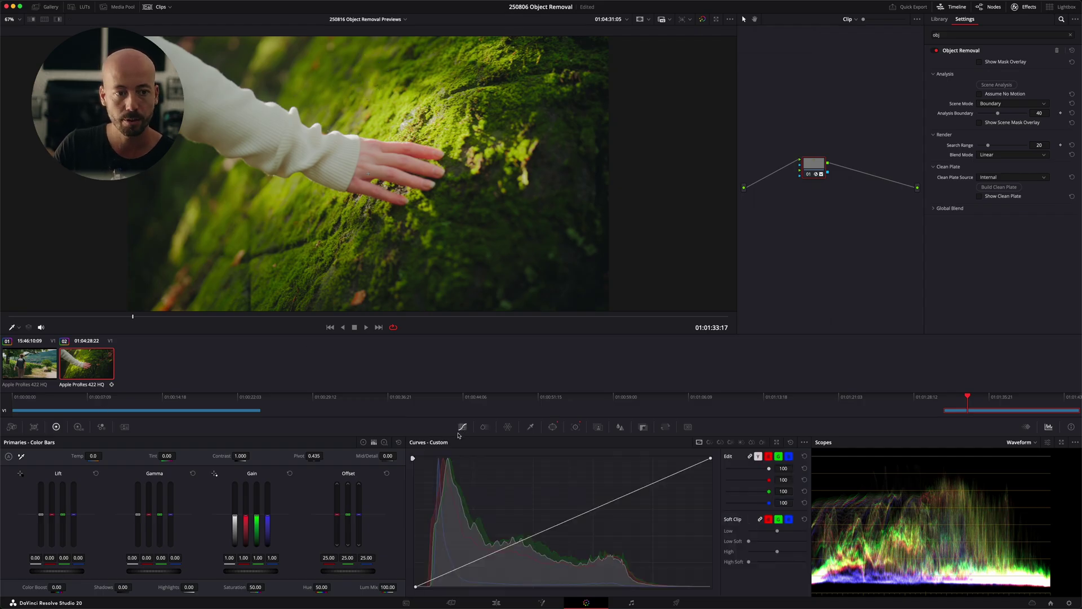
- Play the cleaned moss-and-hand clip from its start to confirm the leaf is gone
left_click(17, 317)
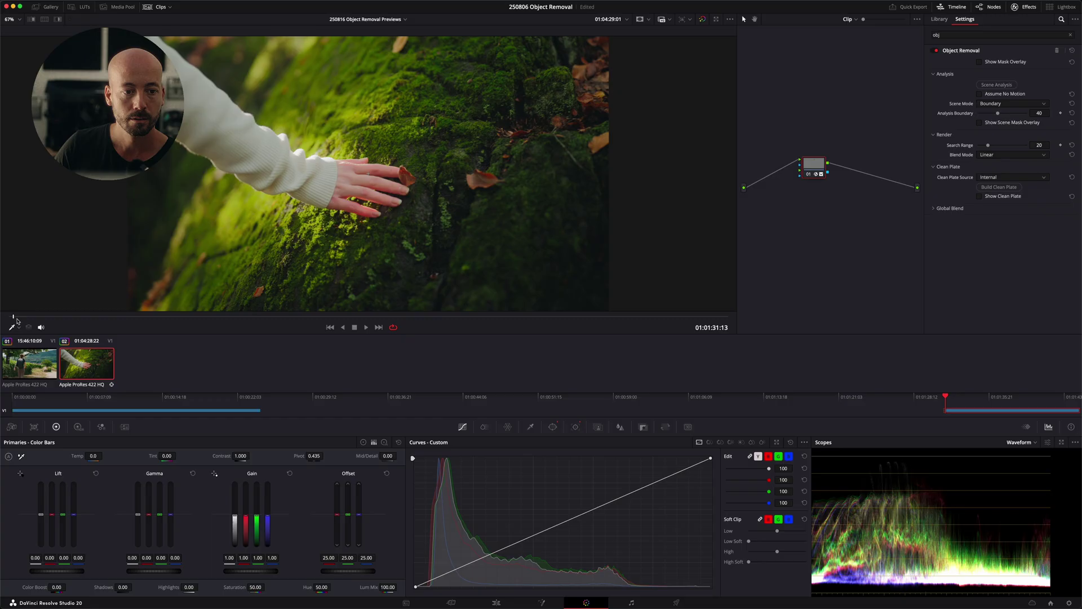
key("space")
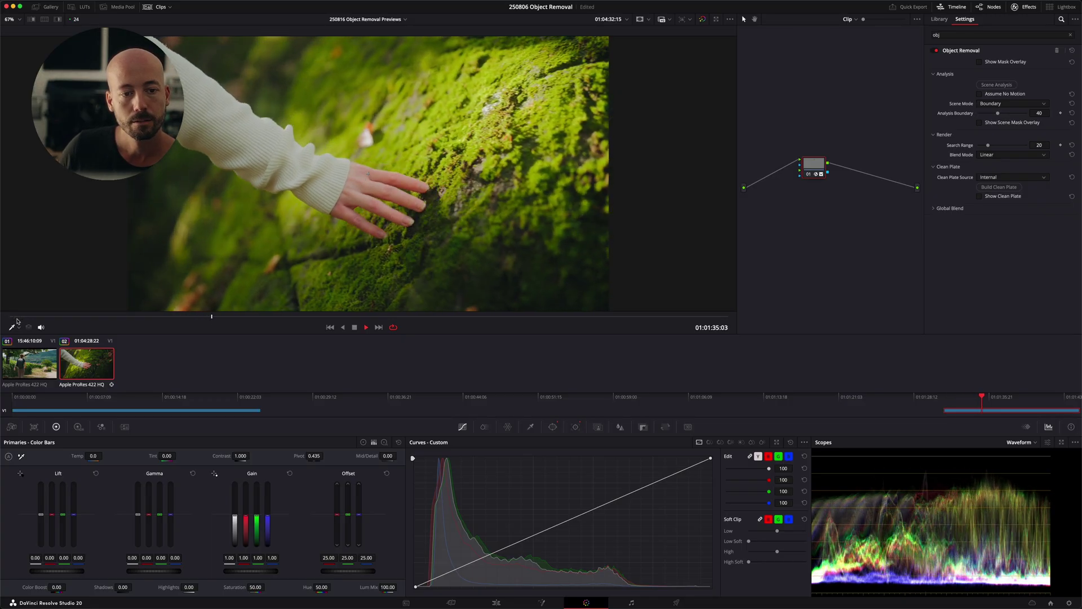
key("space")
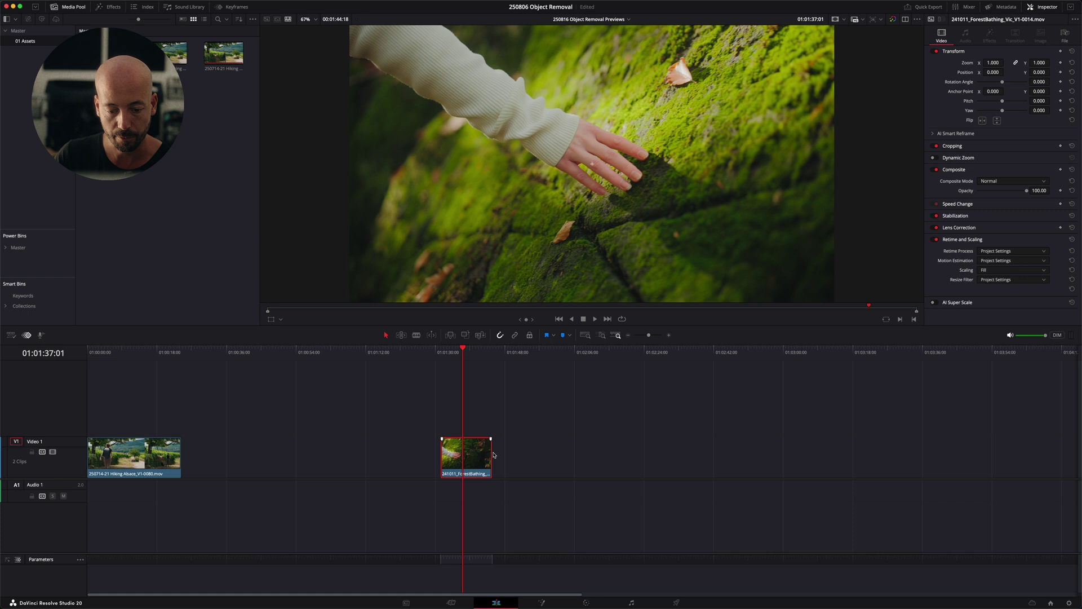
- Trim the moss clip's end back to the playhead and play the shortened shot
left_click_drag(492, 460, 463, 461)
left_click(401, 336)
left_click_drag(449, 361, 445, 363)
key("space")
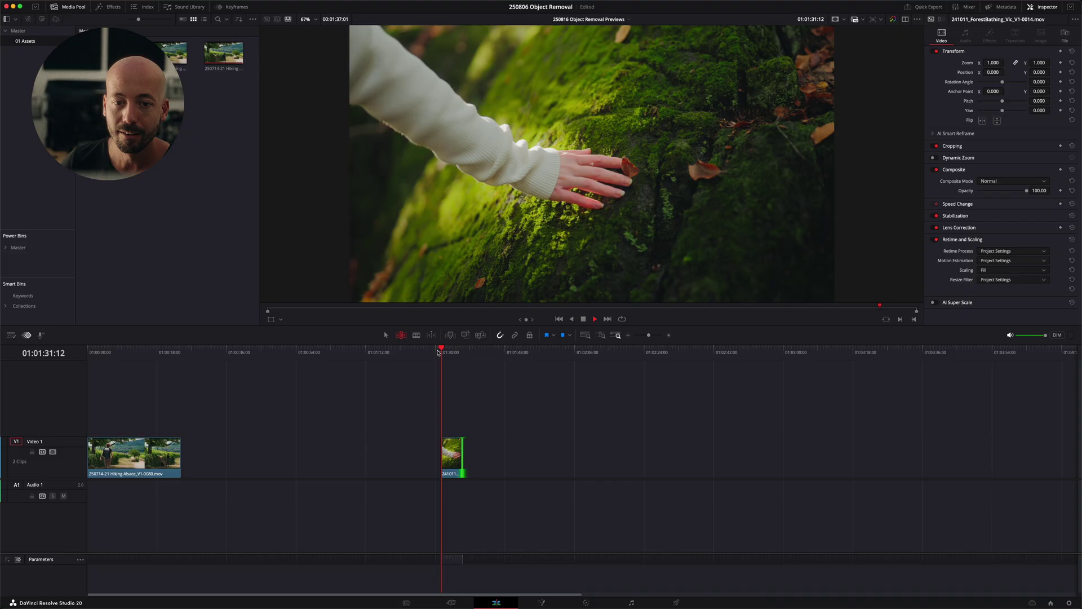
key("space")
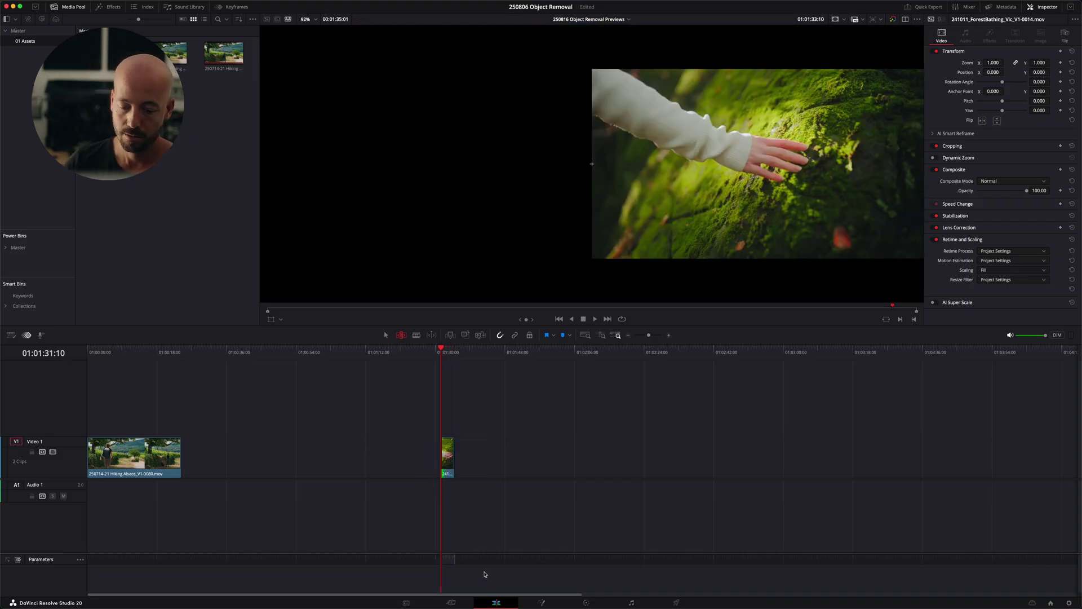
- Return to the Color page and play the trimmed moss clip to check the removal
left_click(572, 605)
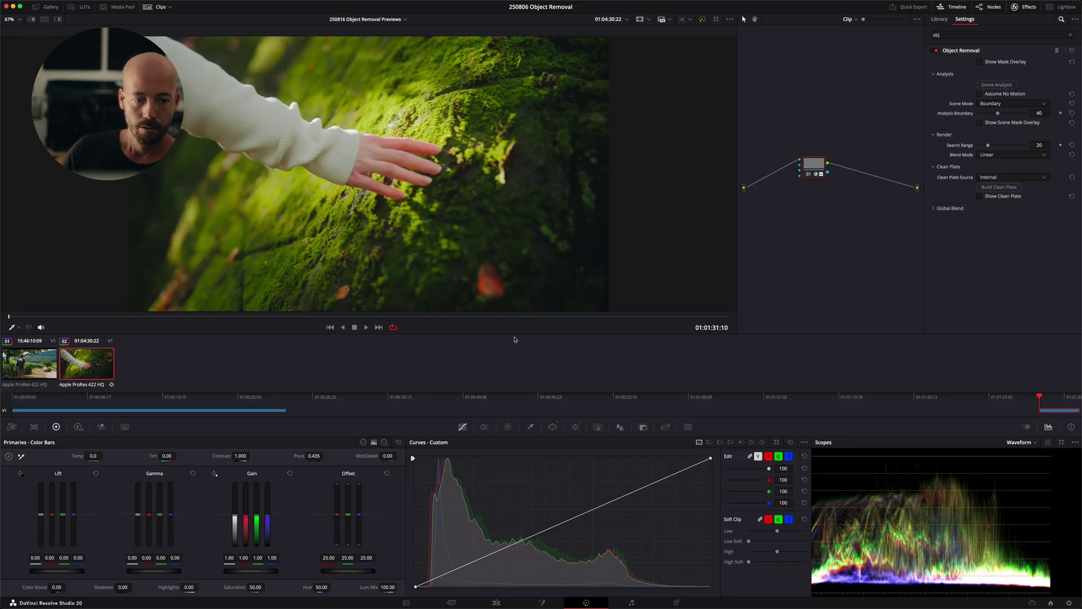
key("space")
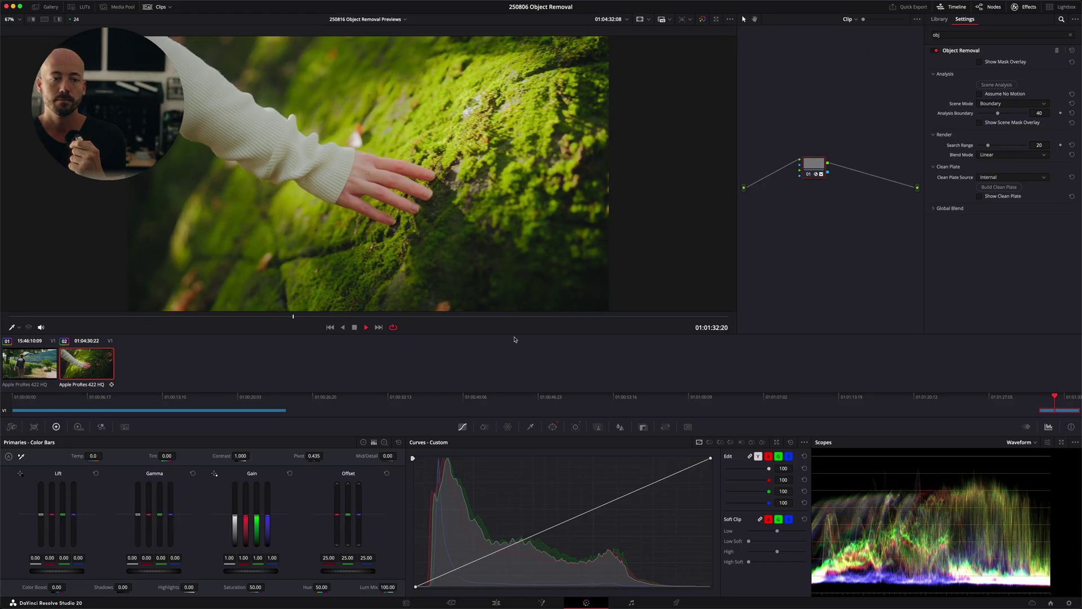